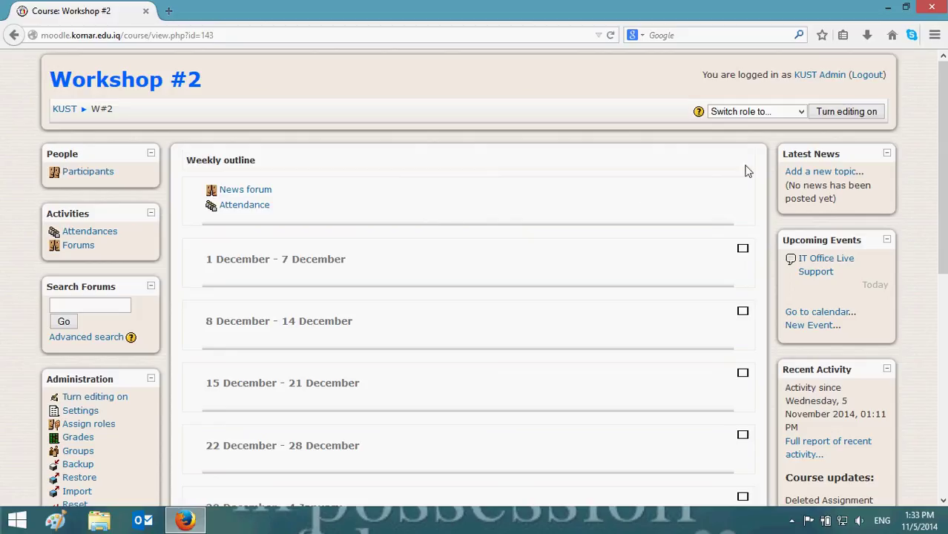
Turn on course editing and pick Questionnaire from the 1 December week's activity list.
left_click(861, 113)
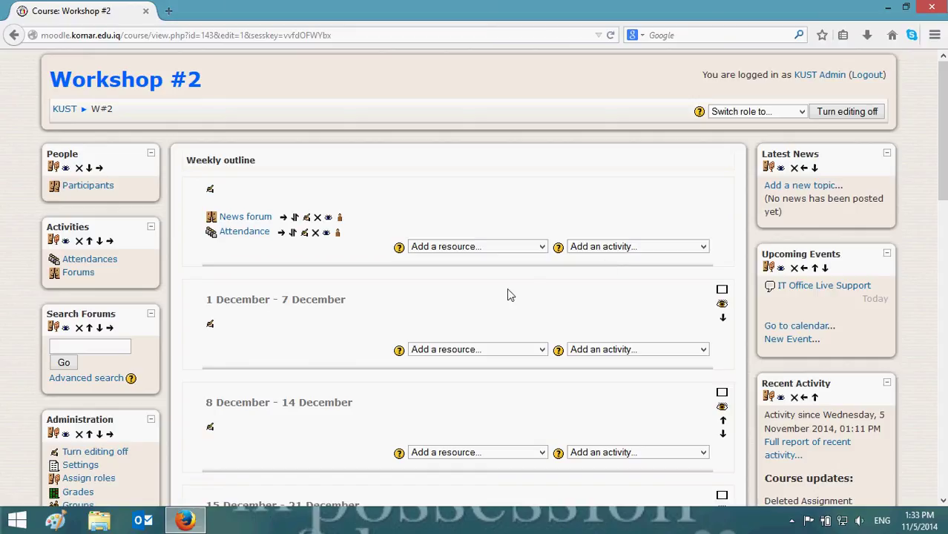
scroll(345, 300, "down", 3)
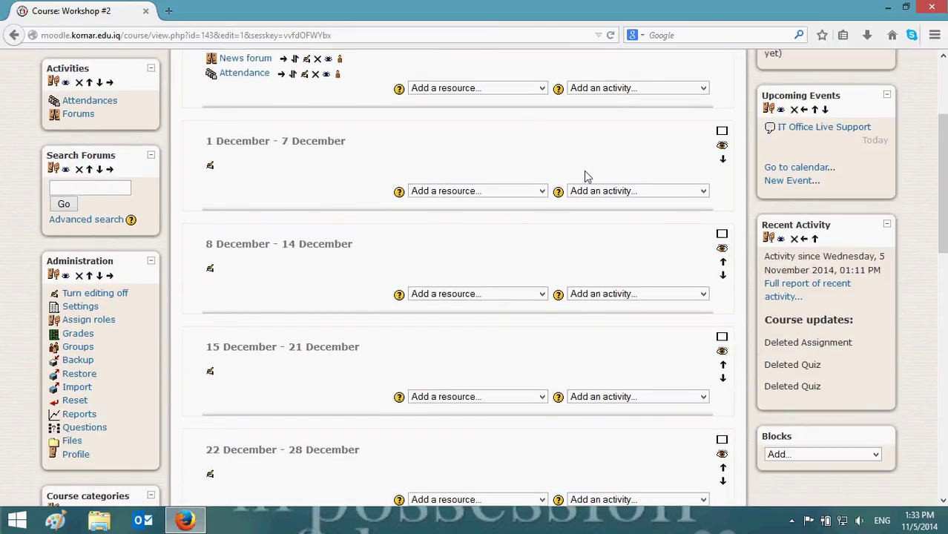
left_click(638, 192)
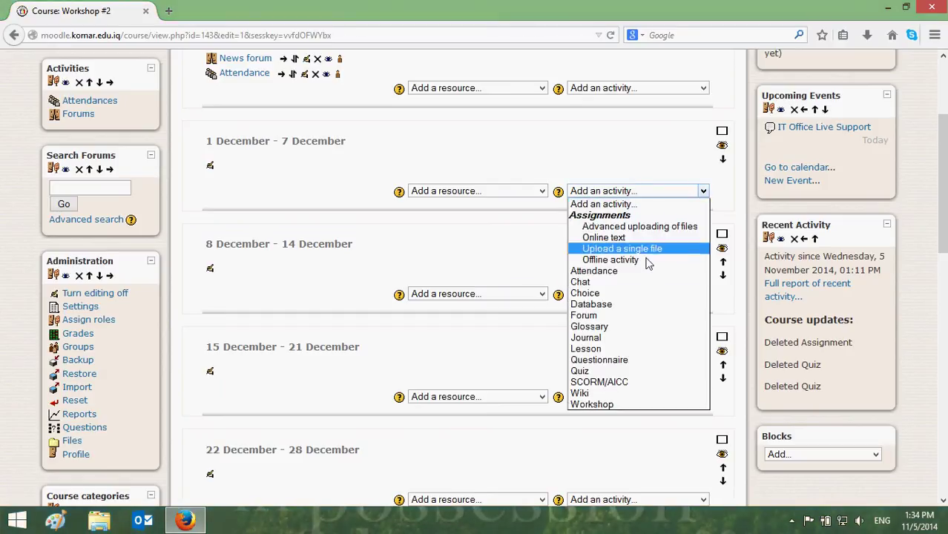
left_click(617, 362)
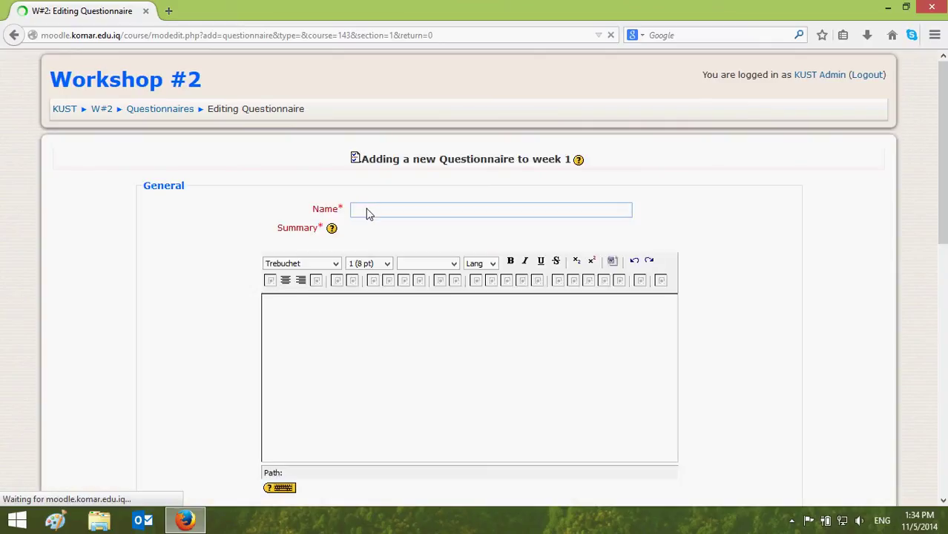
Enter 'Teacher Survey' as the name and 'Please take this survey ?' as the summary.
left_click(369, 212)
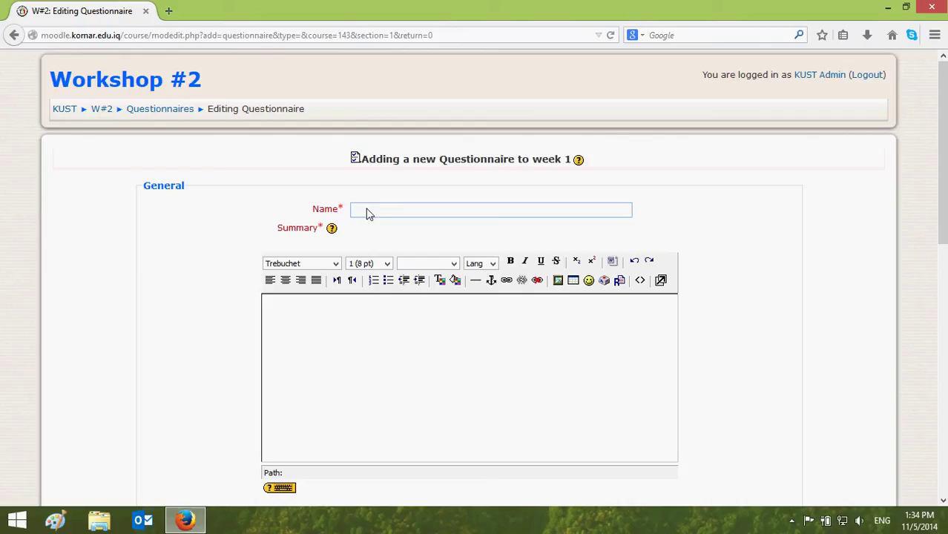
type("Teacher Survey")
left_click(318, 325)
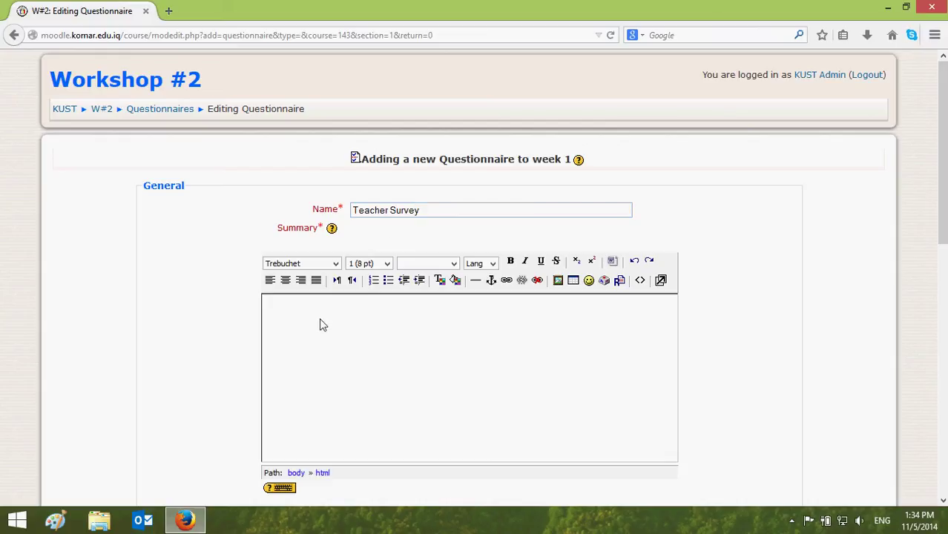
type("Please Take")
key("BackSpace")
key("BackSpace")
key("BackSpace")
key("BackSpace")
type("take this ")
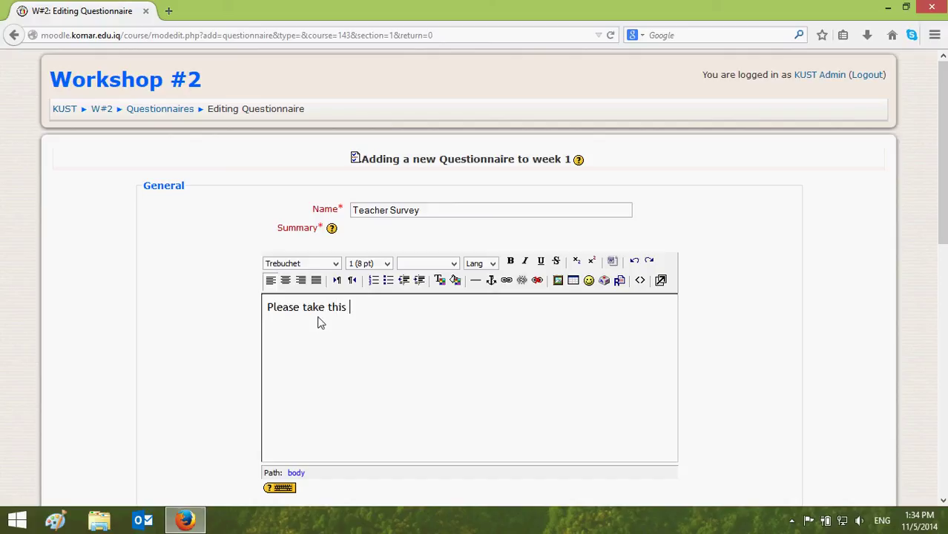
type("survey ?")
scroll(320, 323, "down", 7)
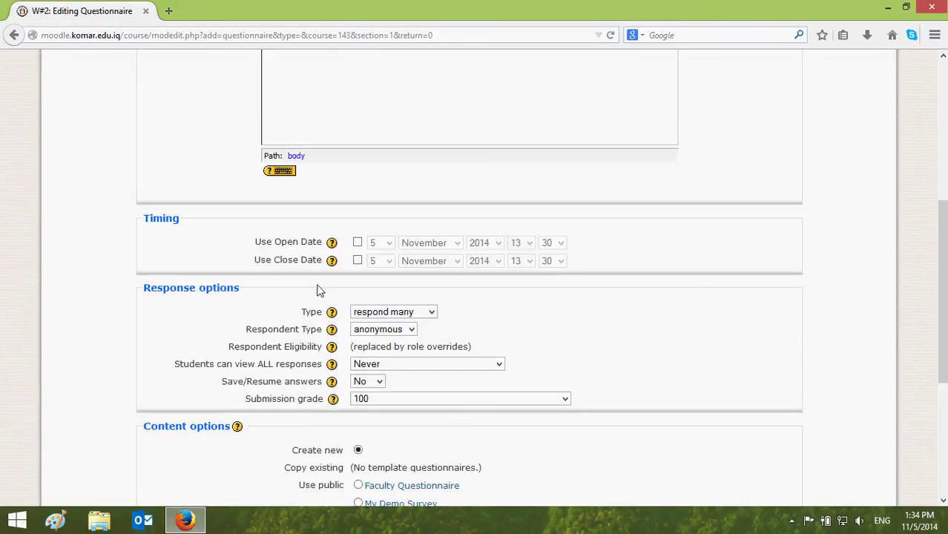
Enable the open date set to day 4 and the close date set to day 6.
left_click(357, 242)
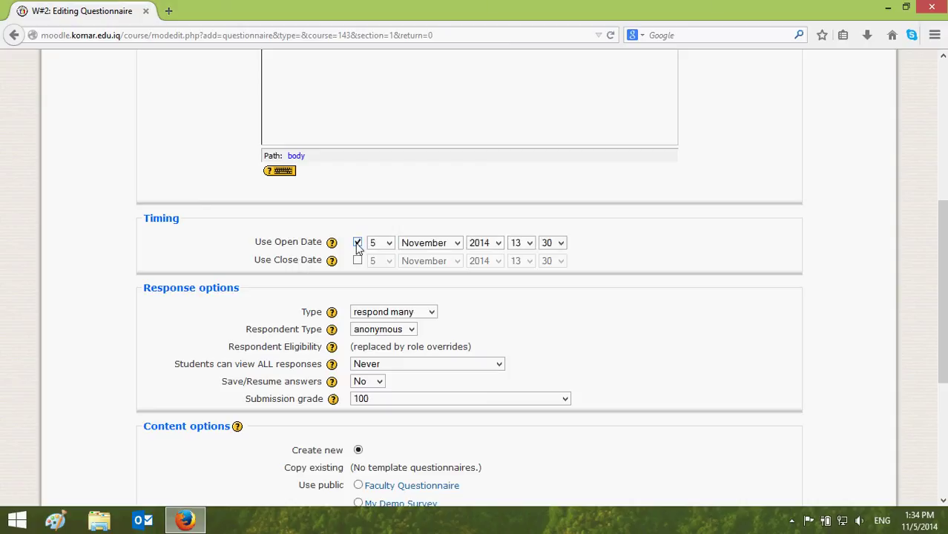
left_click(388, 243)
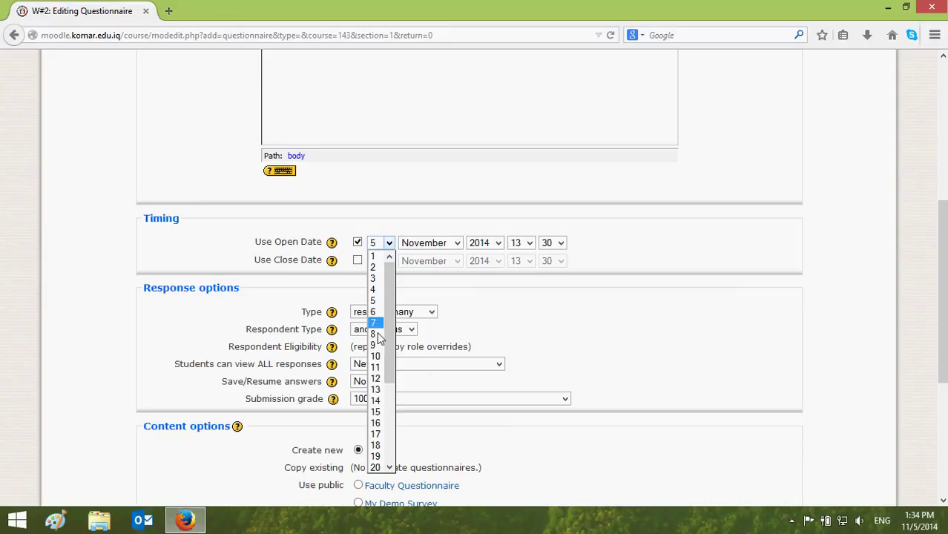
left_click(378, 291)
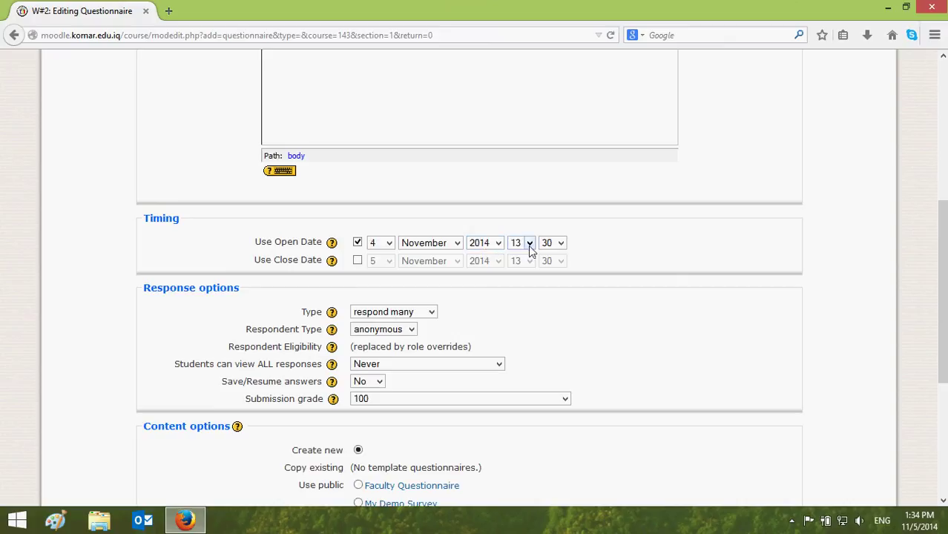
left_click(357, 260)
left_click(389, 262)
left_click(375, 330)
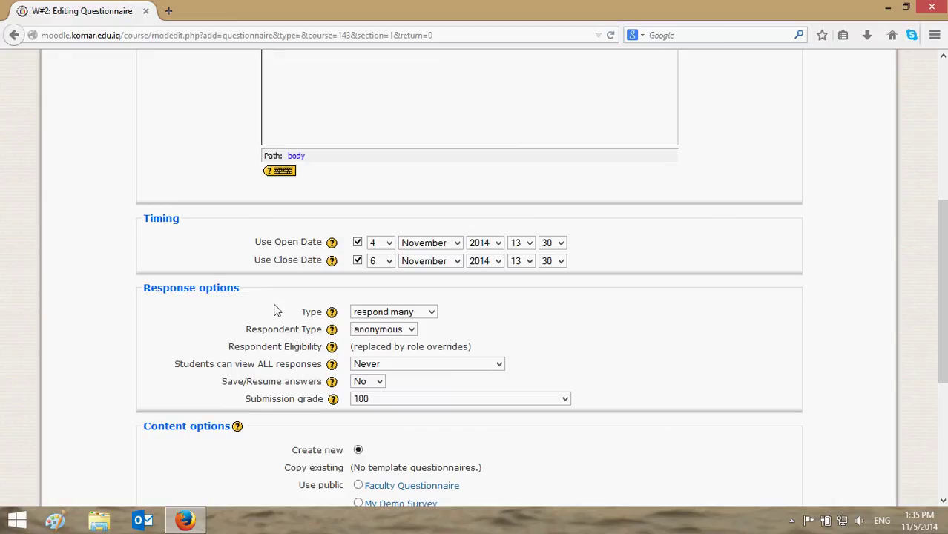
scroll(263, 309, "down", 2)
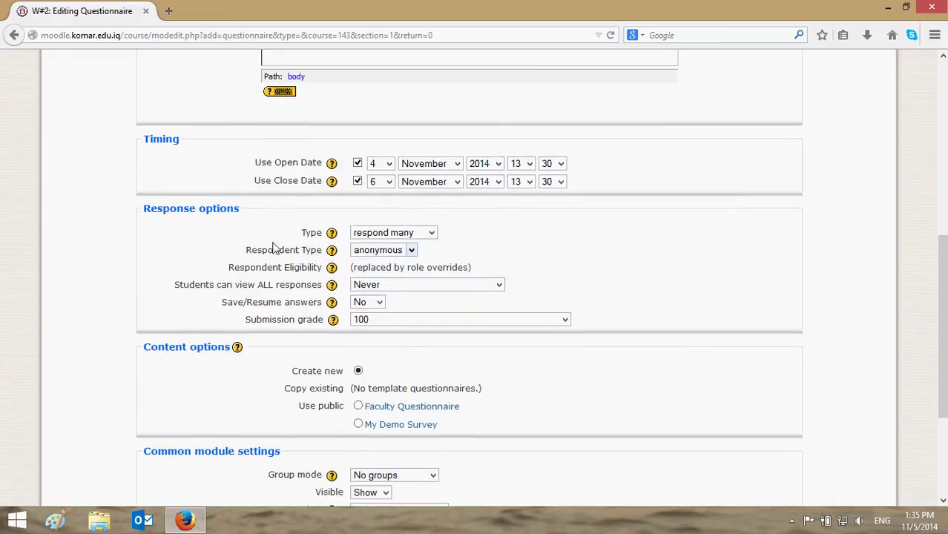
Set the response type to respond once and keep respondents anonymous.
left_click(393, 233)
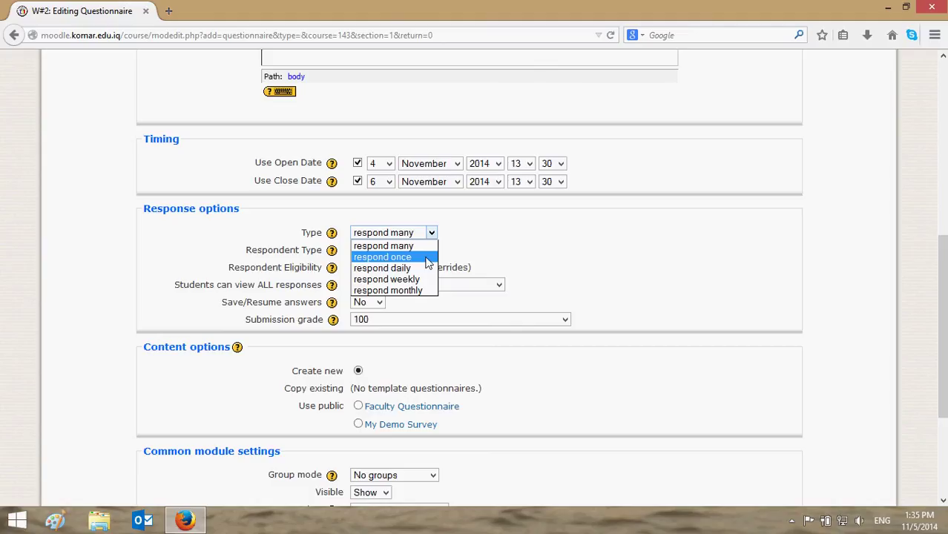
left_click(413, 259)
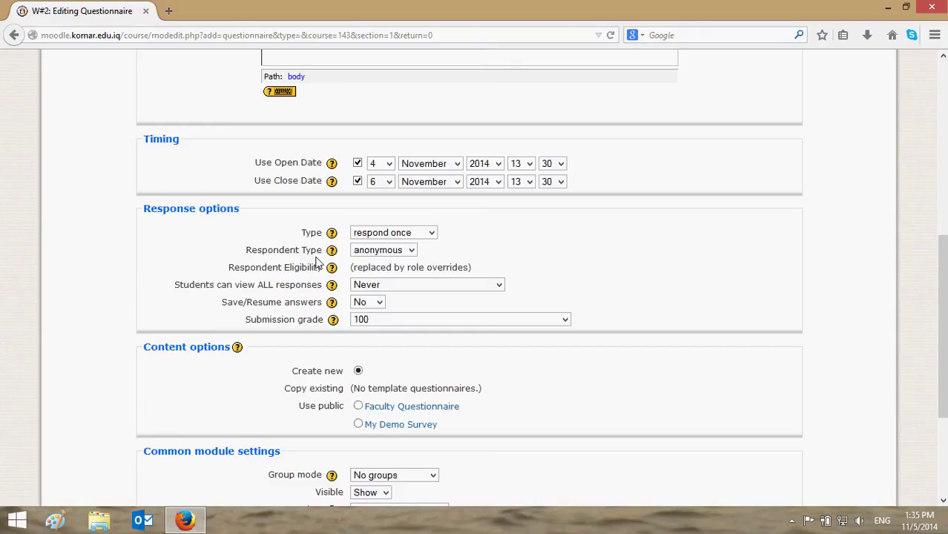
left_click(404, 252)
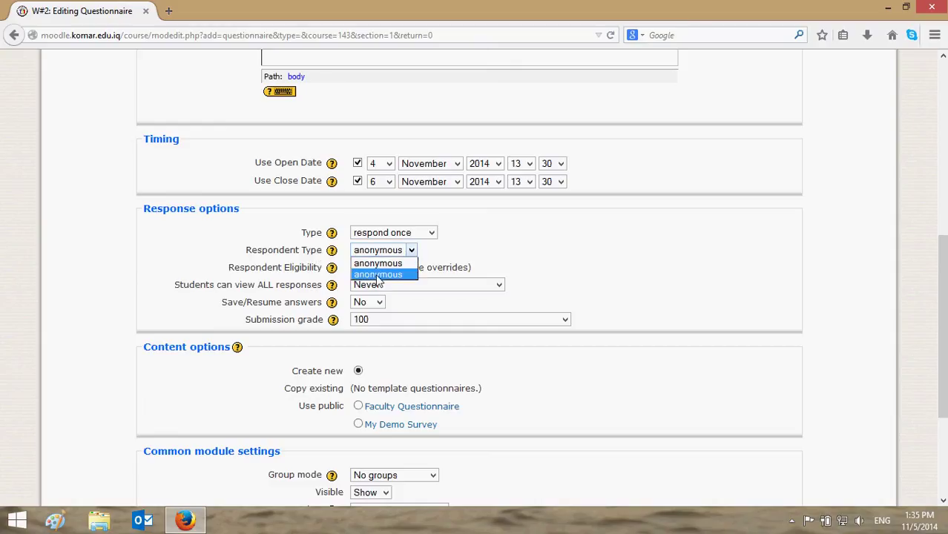
left_click(378, 276)
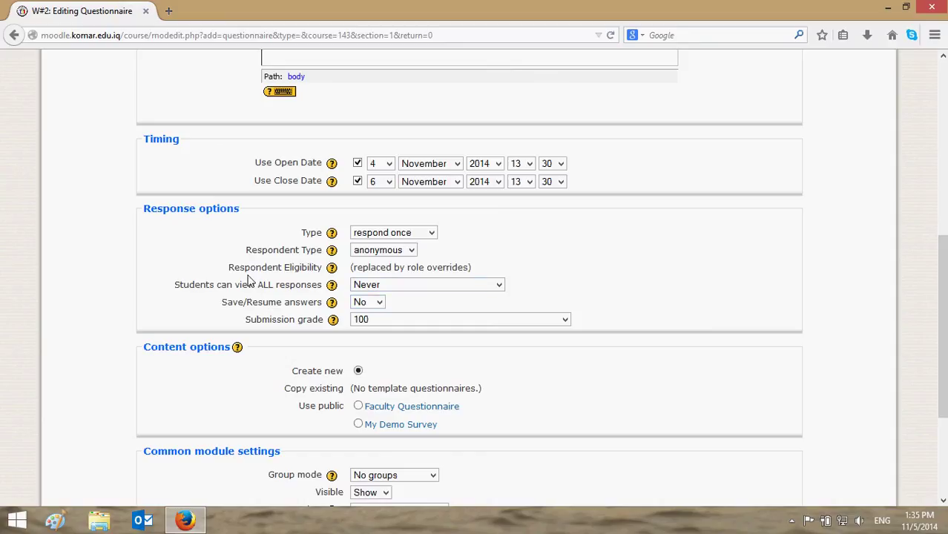
Keep 'Students can view ALL responses' set to Never.
left_click(207, 289)
left_click(431, 288)
left_click(428, 285)
left_click(383, 288)
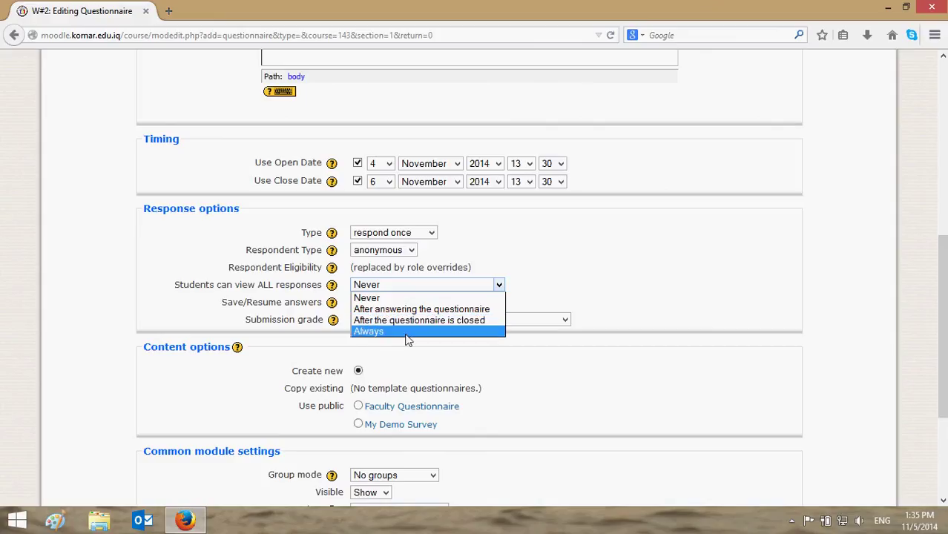
left_click(391, 299)
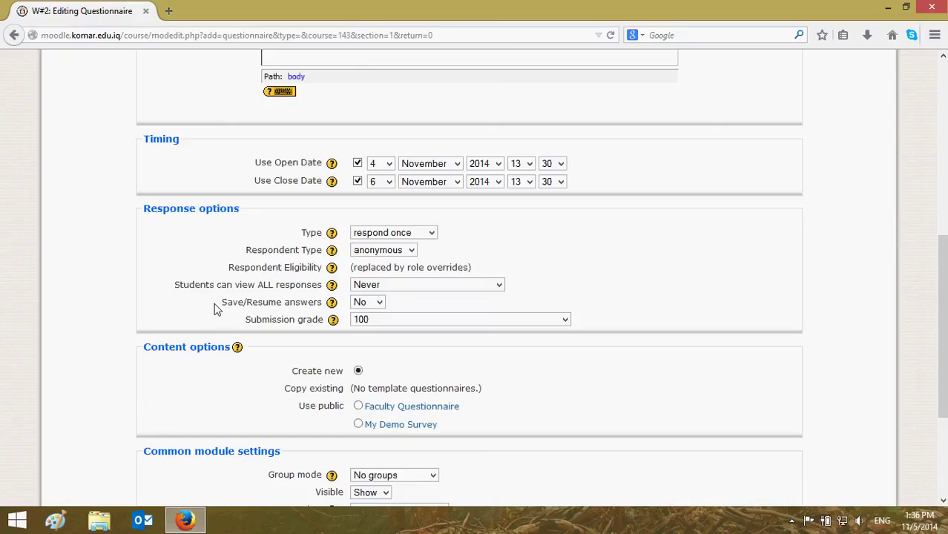
Keep Save/Resume answers at No and set the submission grade to No grade.
left_click(379, 303)
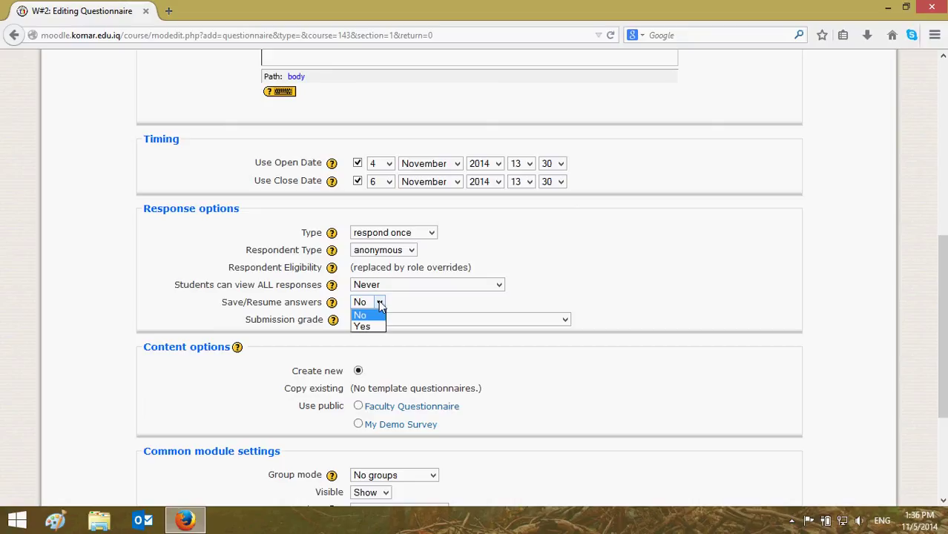
left_click(380, 302)
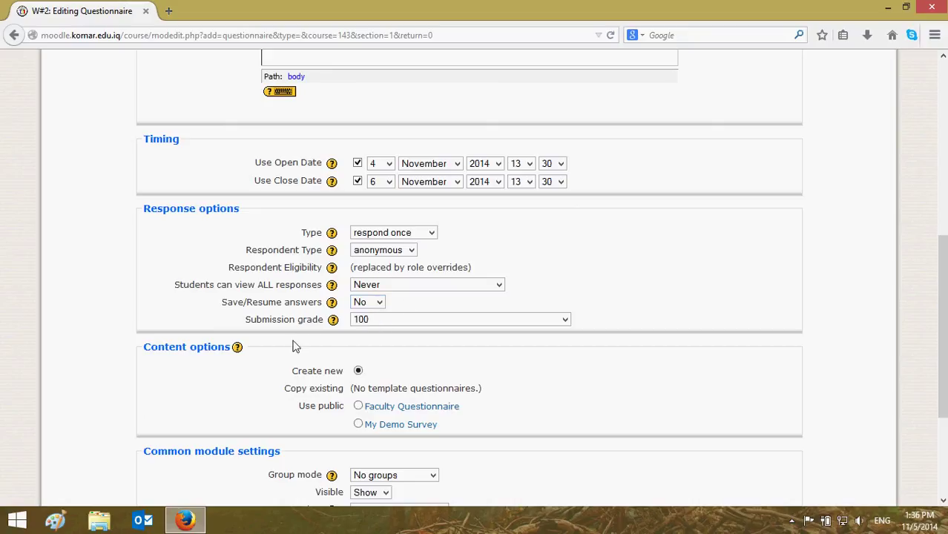
left_click(363, 320)
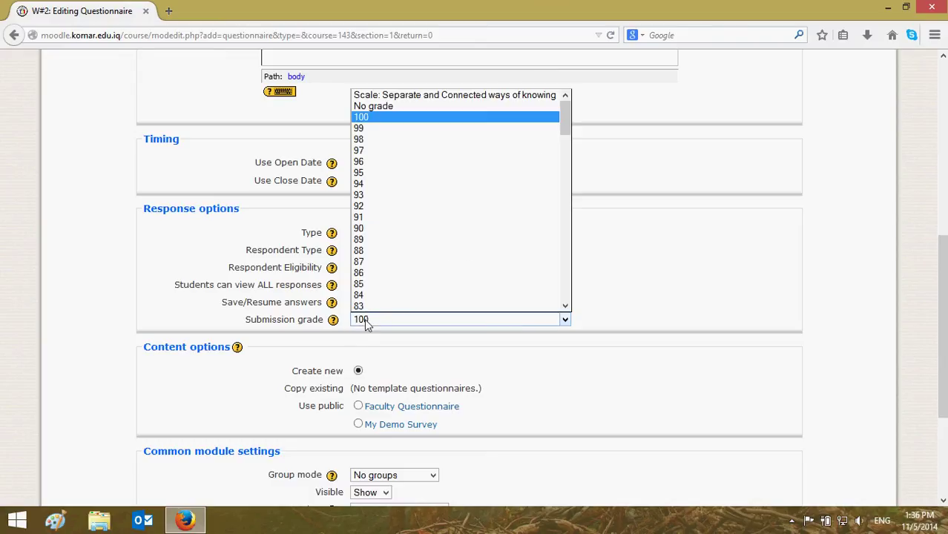
left_click(391, 106)
Save the questionnaire and return to the course.
scroll(258, 282, "down", 2)
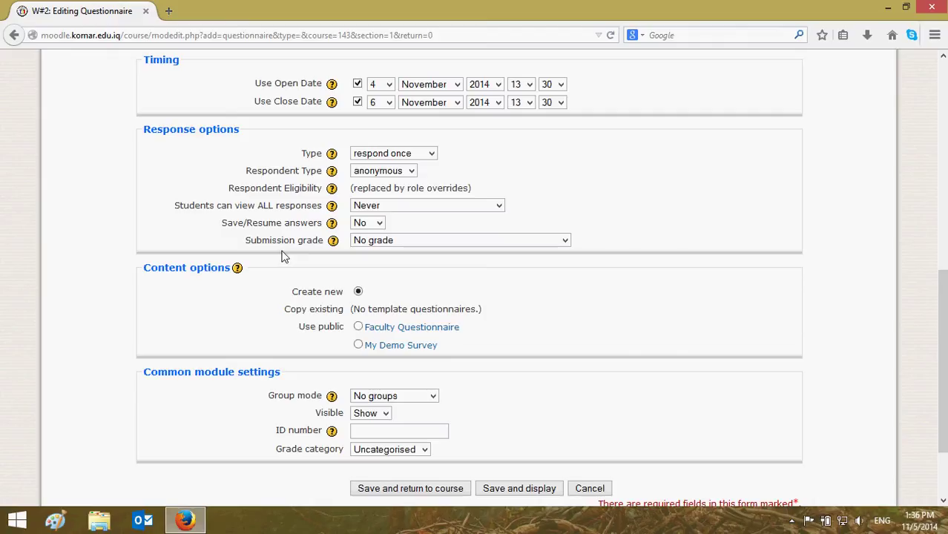
scroll(275, 254, "down", 2)
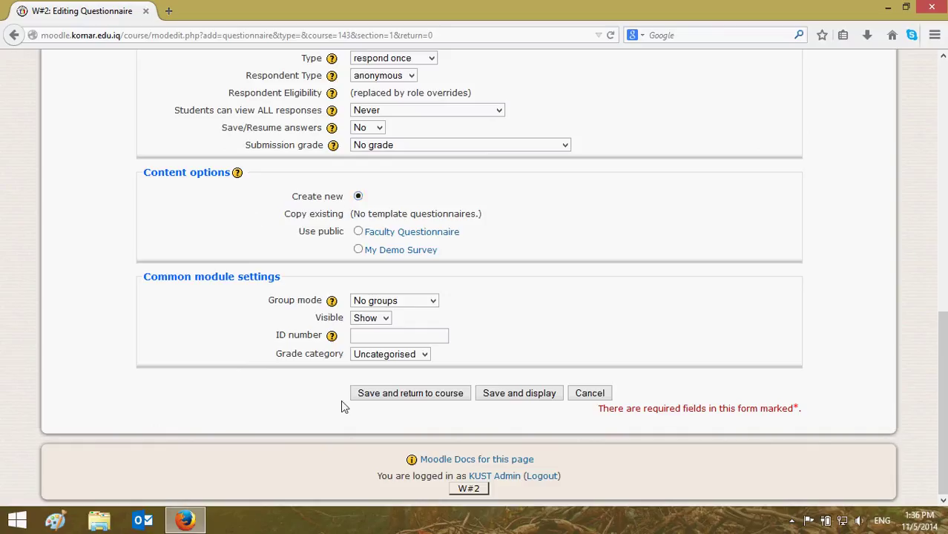
left_click(416, 394)
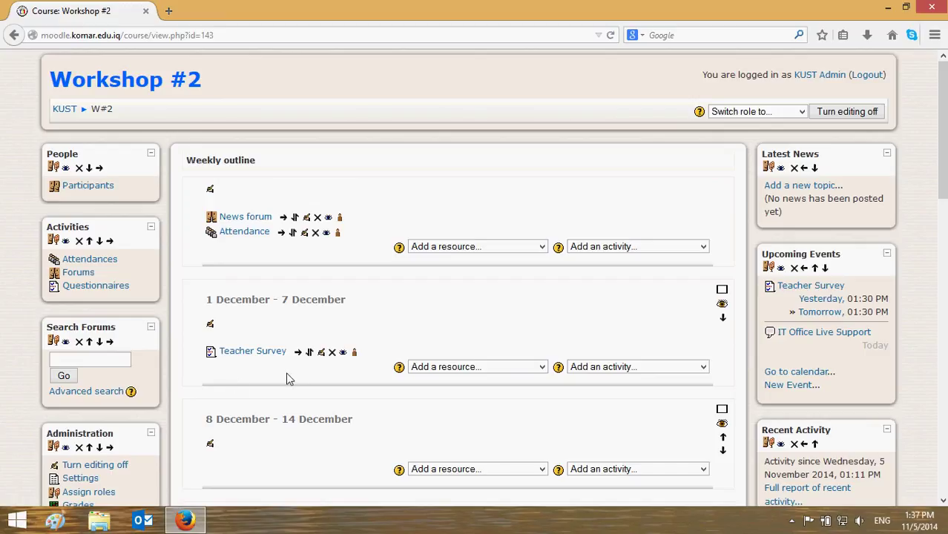
Open the Teacher Survey questionnaire from the 1 December section.
left_click(235, 355)
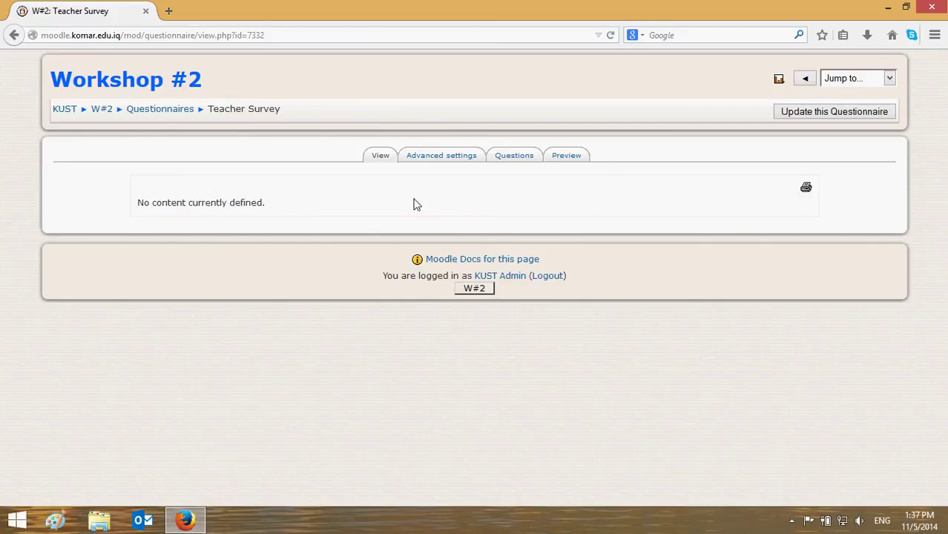
On the Questions page, add a Rate (scale 1..5) question.
left_click(513, 157)
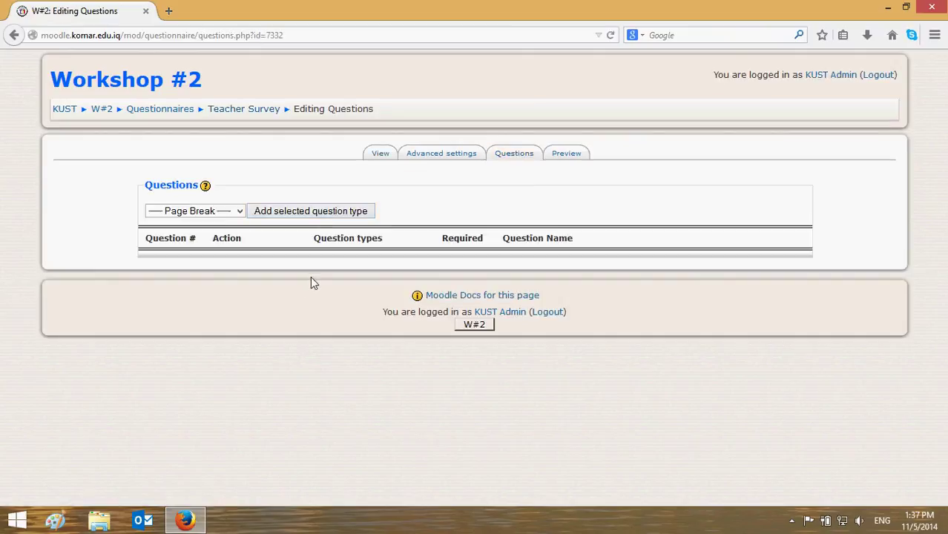
left_click(239, 213)
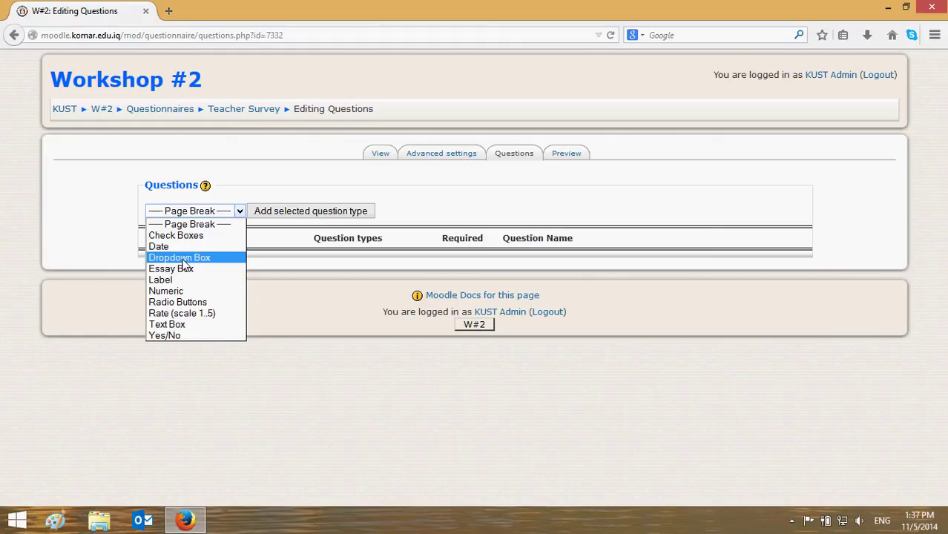
left_click(178, 314)
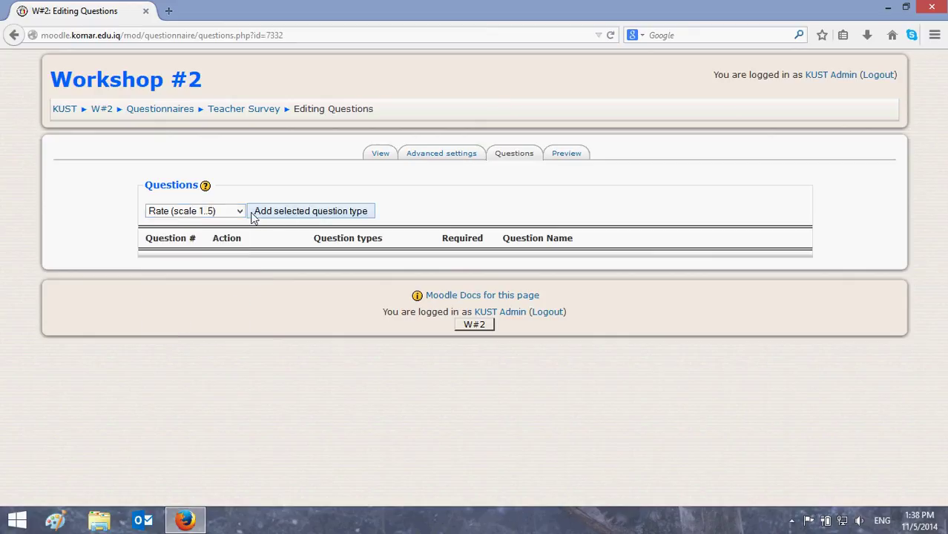
left_click(280, 213)
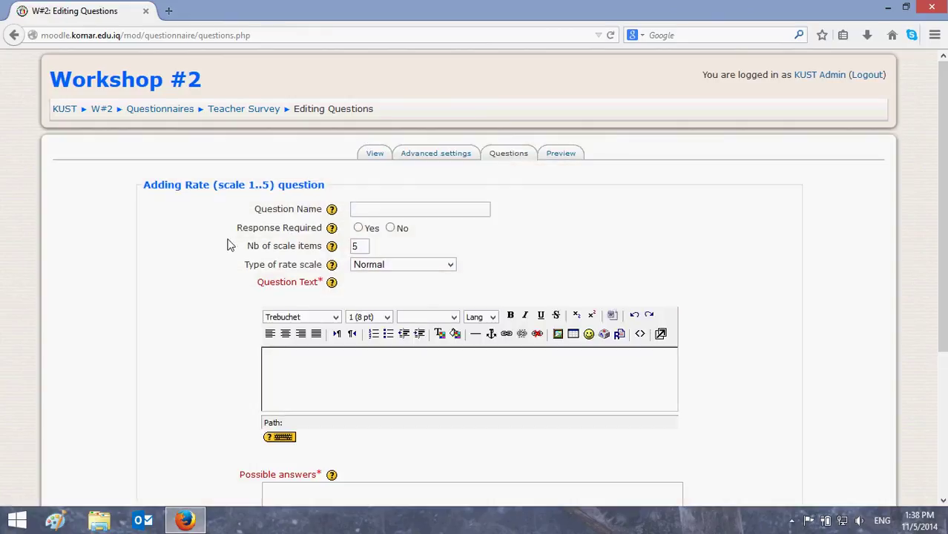
Name the question '1' and make a response required.
left_click(376, 210)
type("1")
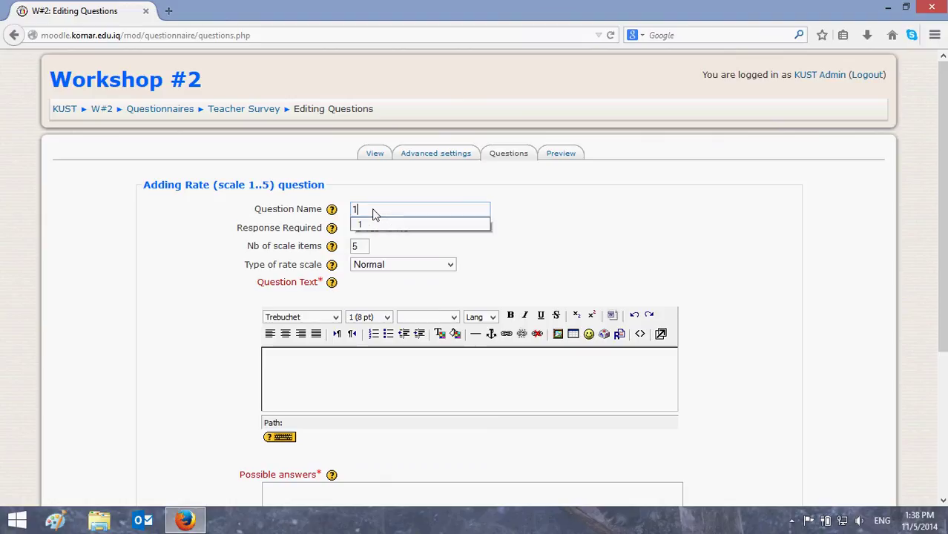
left_click(371, 225)
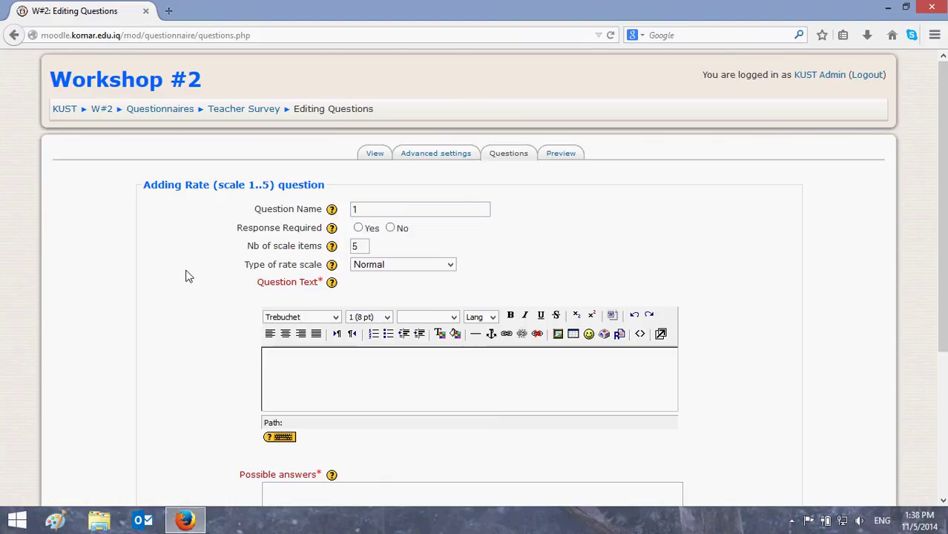
left_click(358, 228)
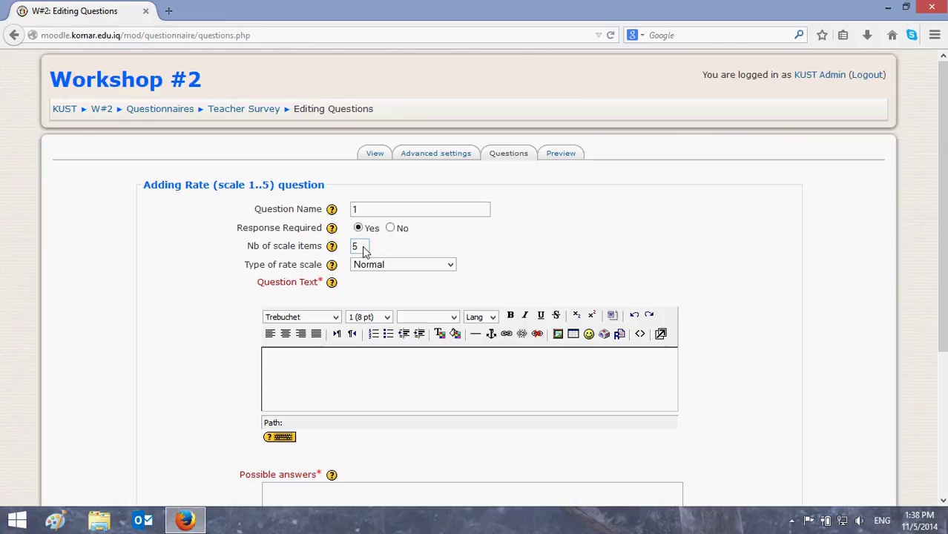
Change the number of scale items from 5 to 10 and keep the Normal rate scale.
left_click(364, 249)
key("BackSpace")
type("10")
left_click(376, 257)
left_click(398, 266)
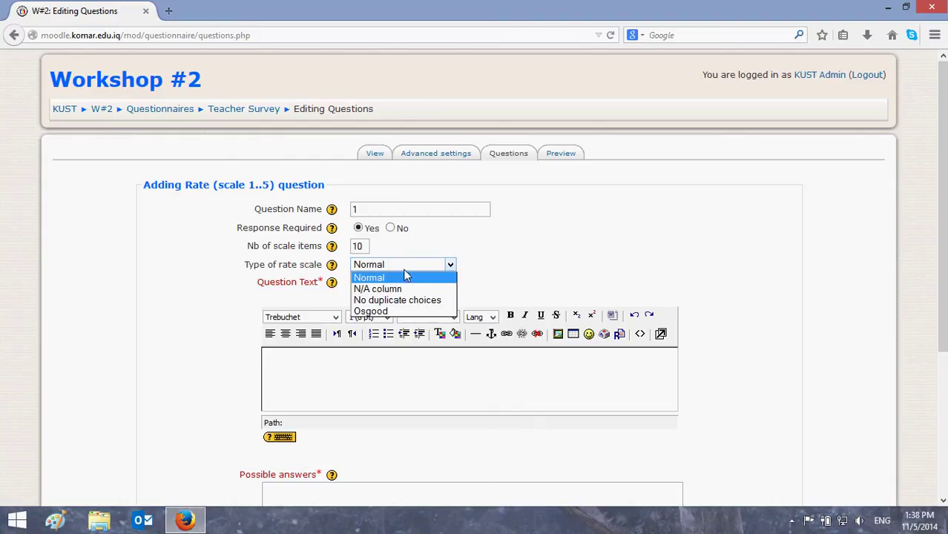
left_click(382, 278)
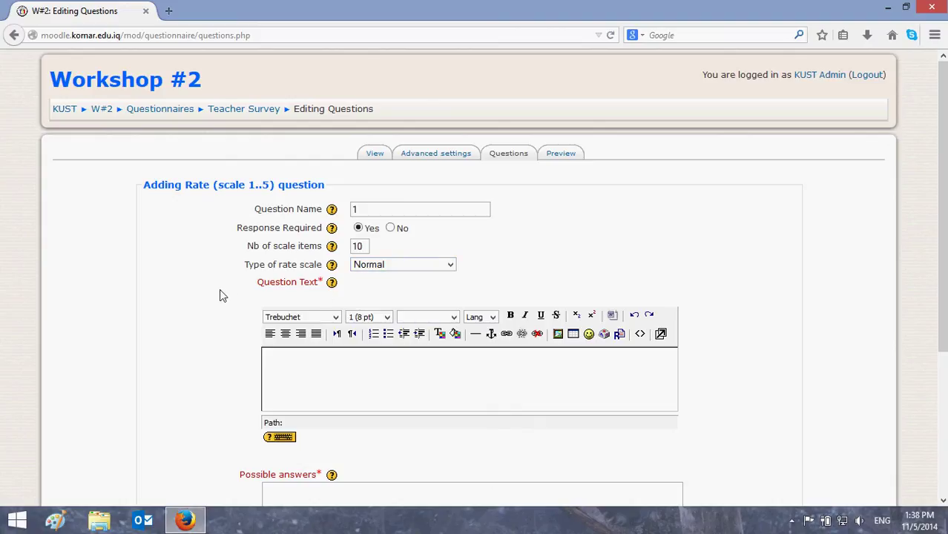
scroll(210, 292, "down", 4)
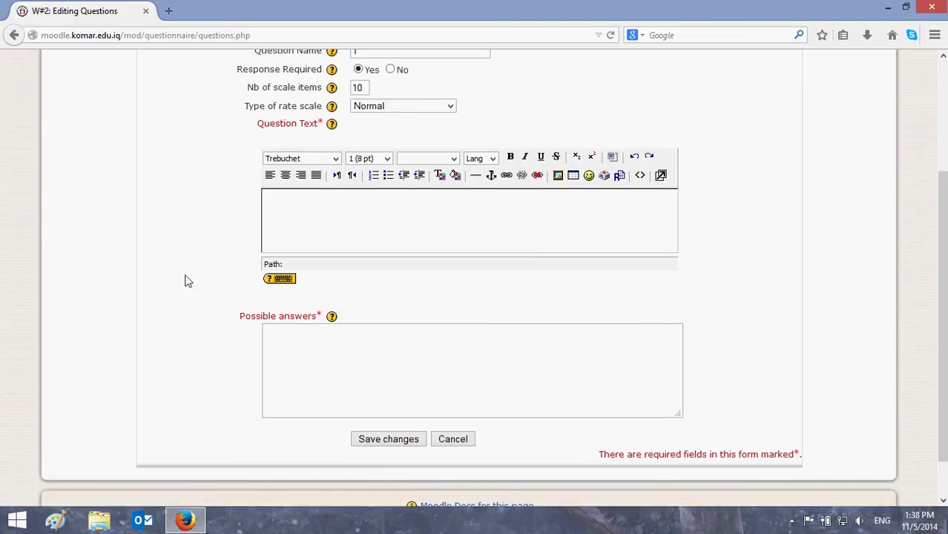
Enter the question text 'Please rate the performance in the class?'.
left_click(280, 213)
type("Plea")
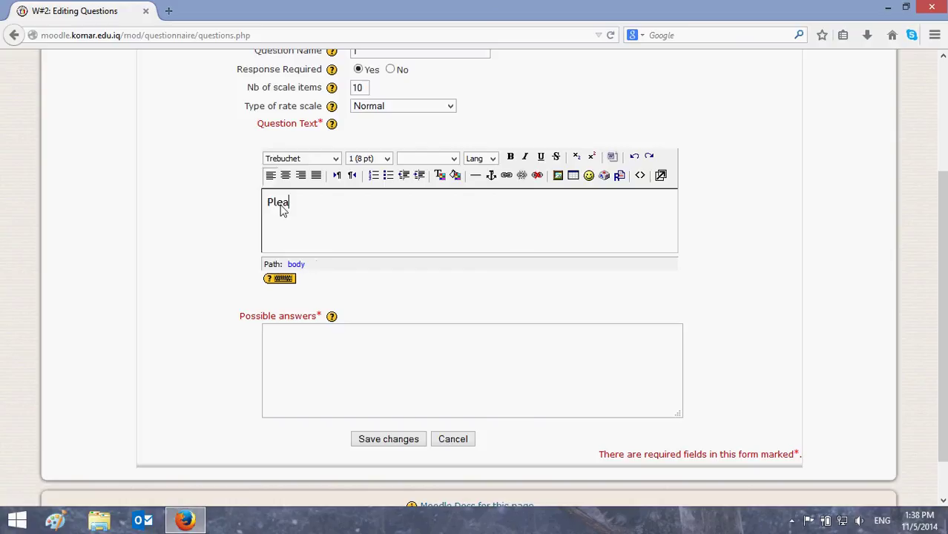
type("se rate")
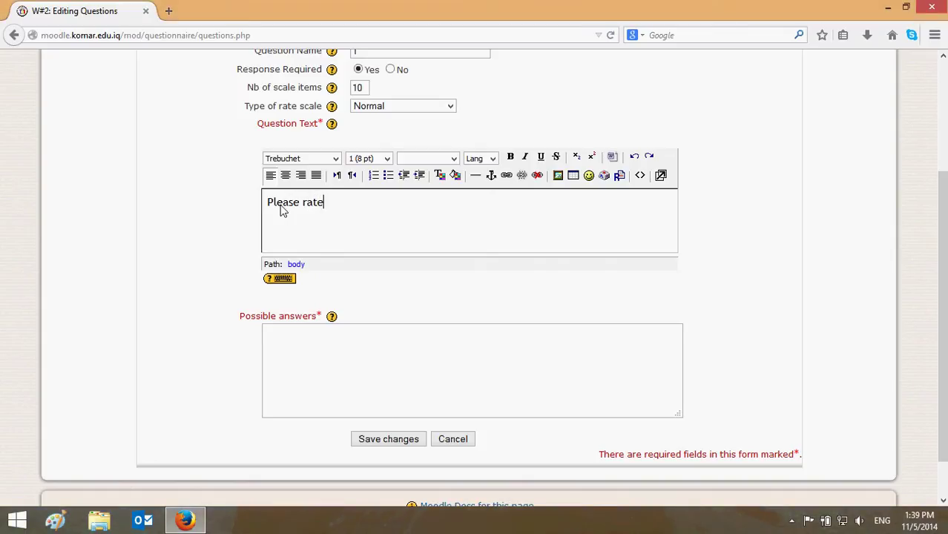
key("BackSpace")
key("BackSpace")
key("BackSpace")
key("BackSpace")
key("BackSpace")
key("BackSpace")
key("BackSpace")
key("BackSpace")
key("BackSpace")
key("BackSpace")
key("BackSpace")
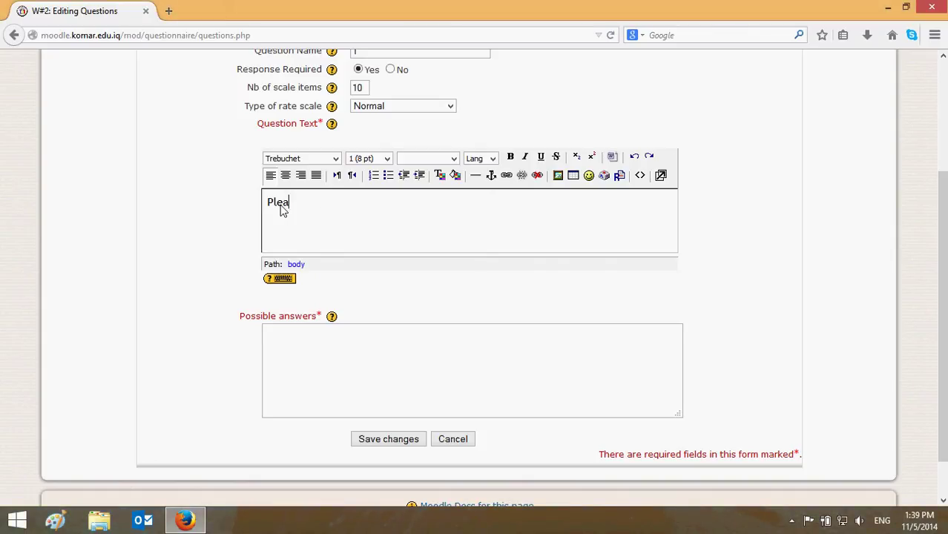
type("Please rate the perfor")
type("mance ")
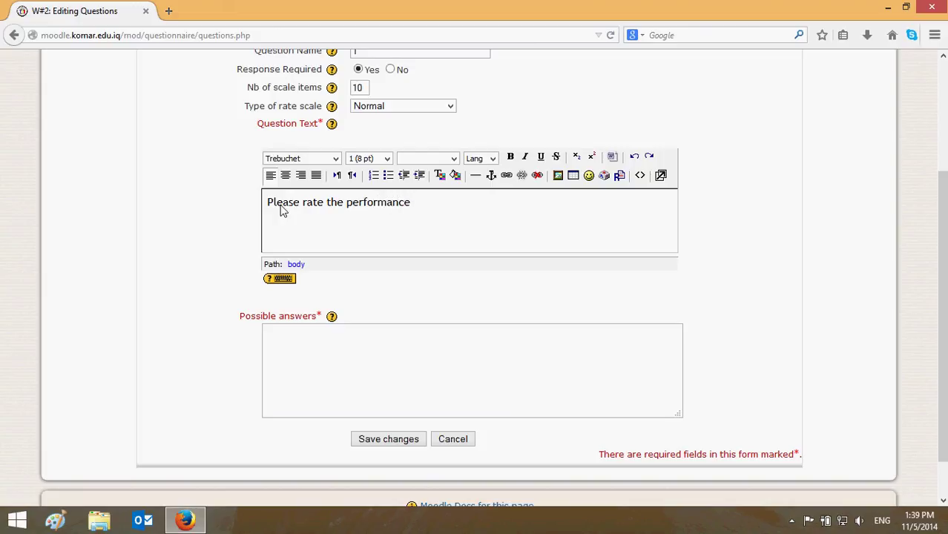
type("in the class?")
left_click(300, 354)
Write the possible answers: '1 refers to lowest performance, 10 refers to highest performance'.
type("1 refers")
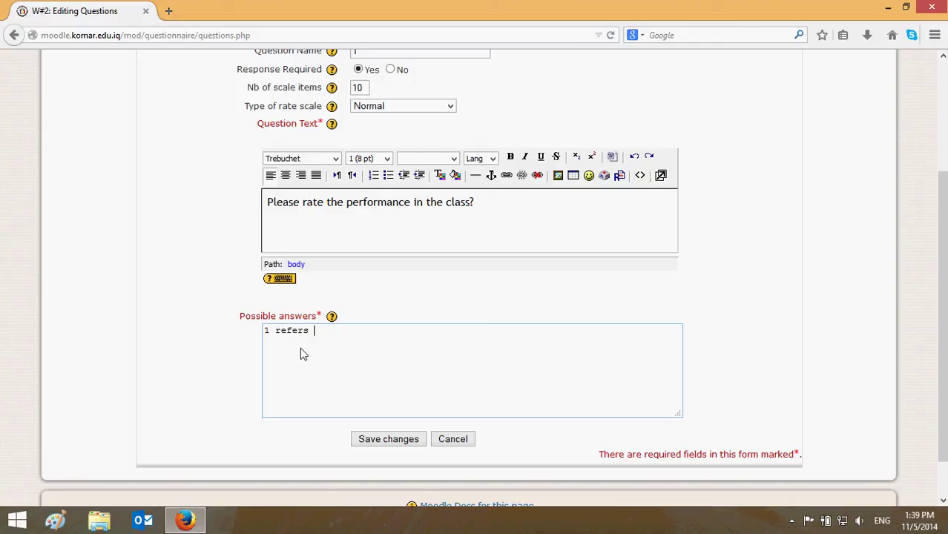
type("to low performance")
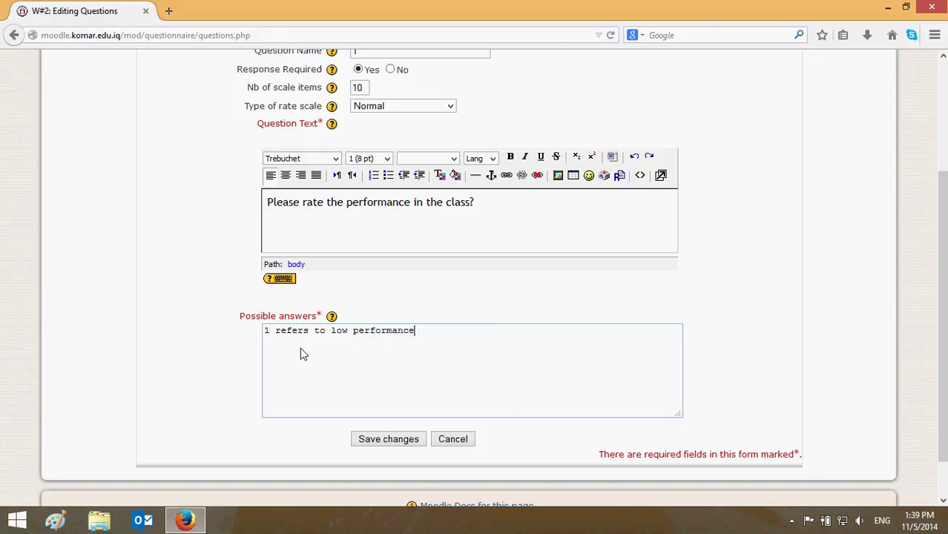
type(", 1")
left_click(346, 339)
type("est")
left_click(465, 384)
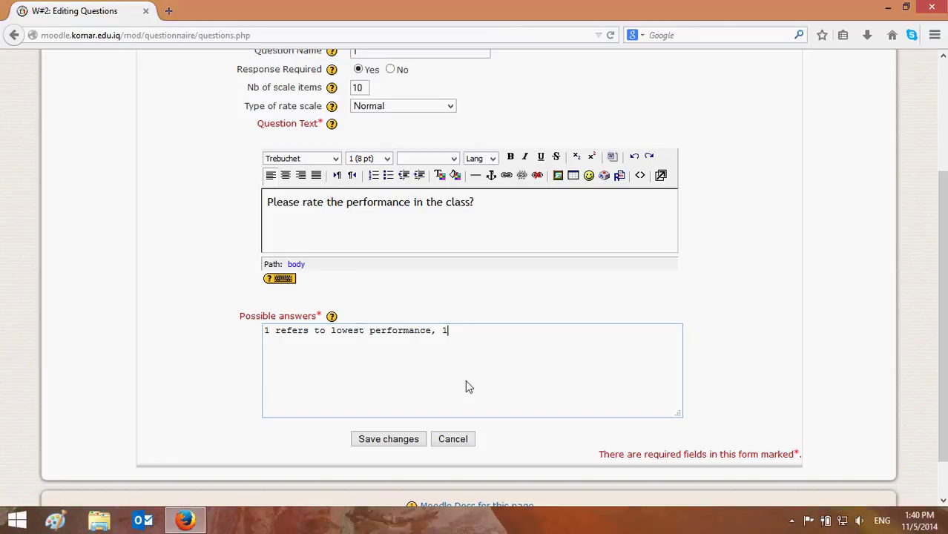
type("0 ")
type("refer")
type("s to")
type(" high")
type("est")
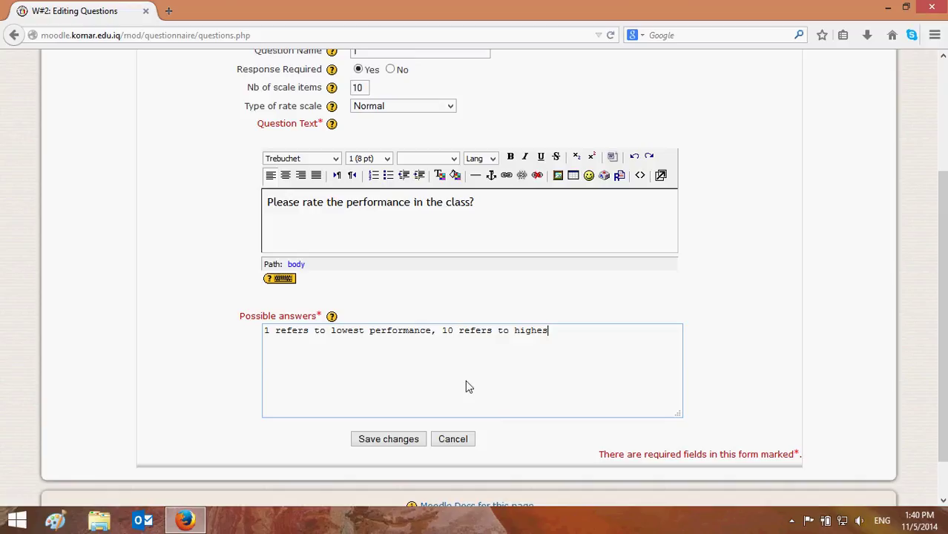
type(" performance.")
Save the required 1–10 rating question and display the Teacher Survey preview.
left_click(367, 441)
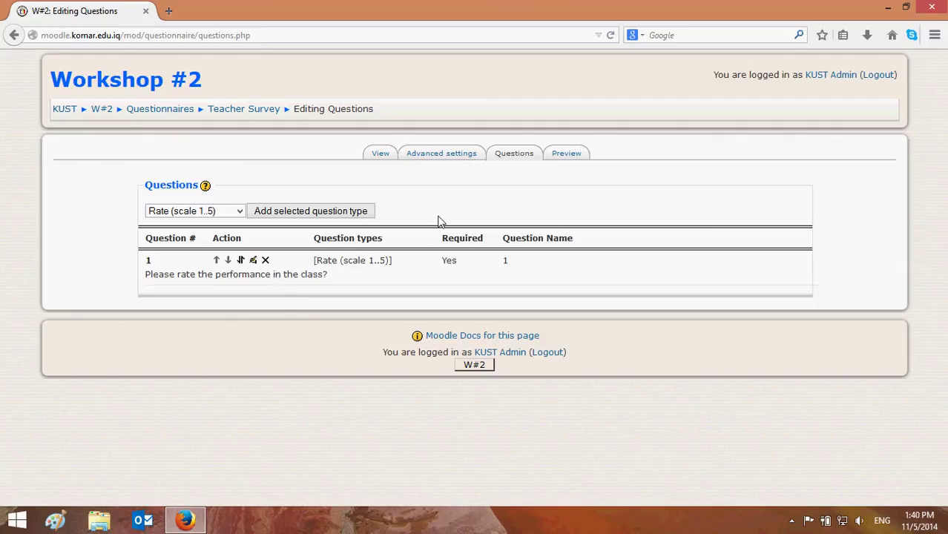
left_click(566, 154)
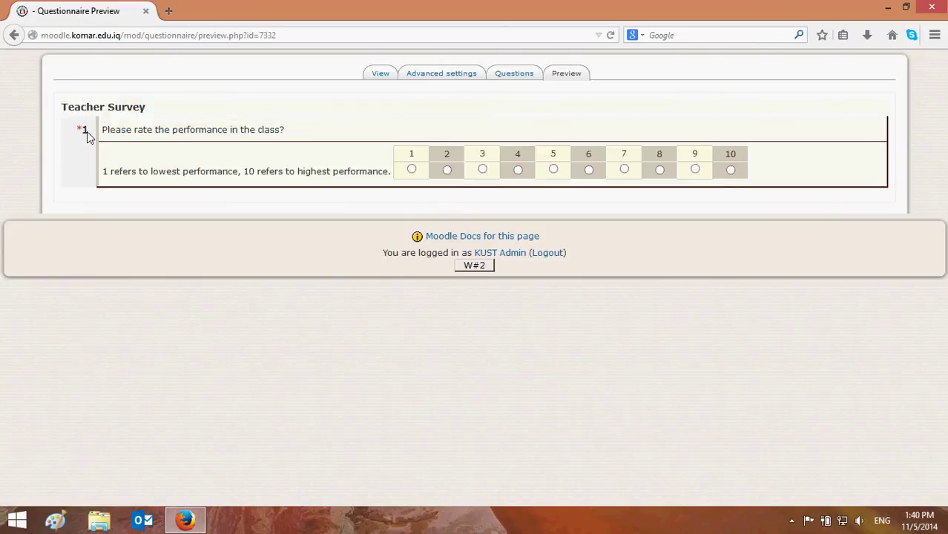
Highlight the question wording and the scale explanation line in the preview.
left_click_drag(103, 131, 294, 132)
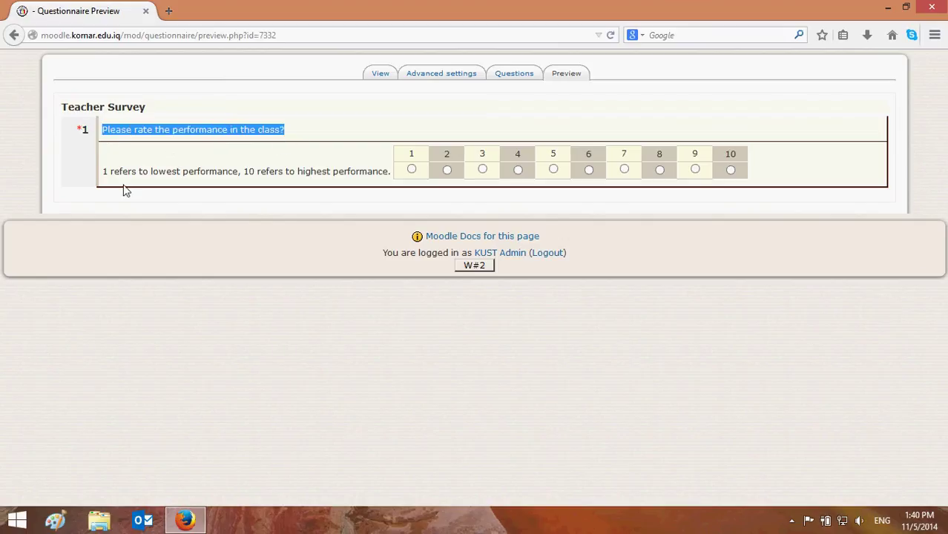
left_click_drag(105, 176, 396, 178)
left_click(315, 205)
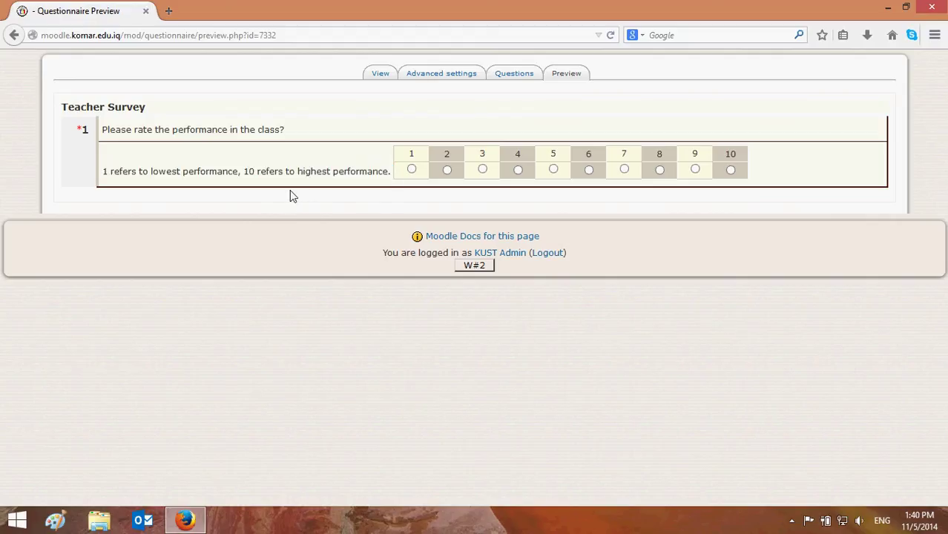
Trial ratings 1, 2 and 10, leave 10 selected, and return to the View page.
left_click(411, 170)
left_click(447, 170)
left_click(732, 171)
left_click(412, 170)
left_click(731, 171)
left_click(379, 74)
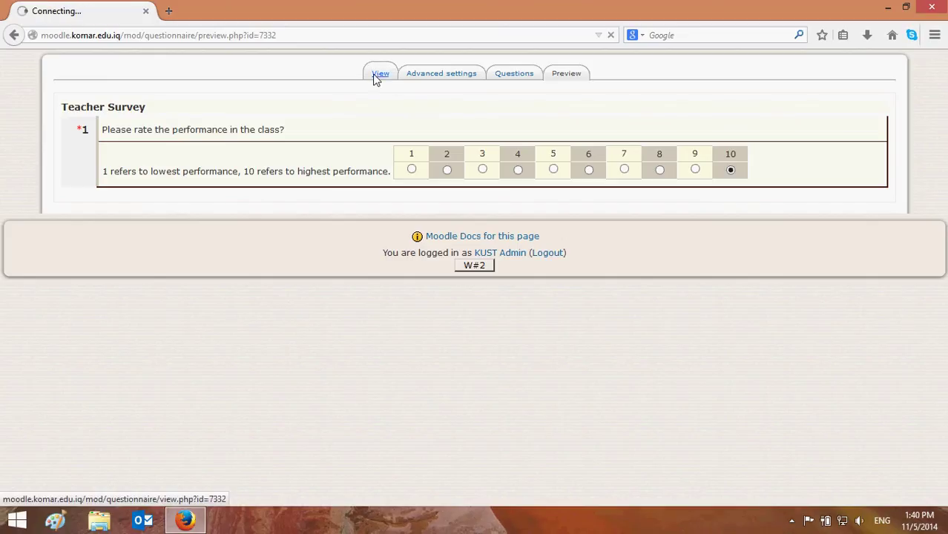